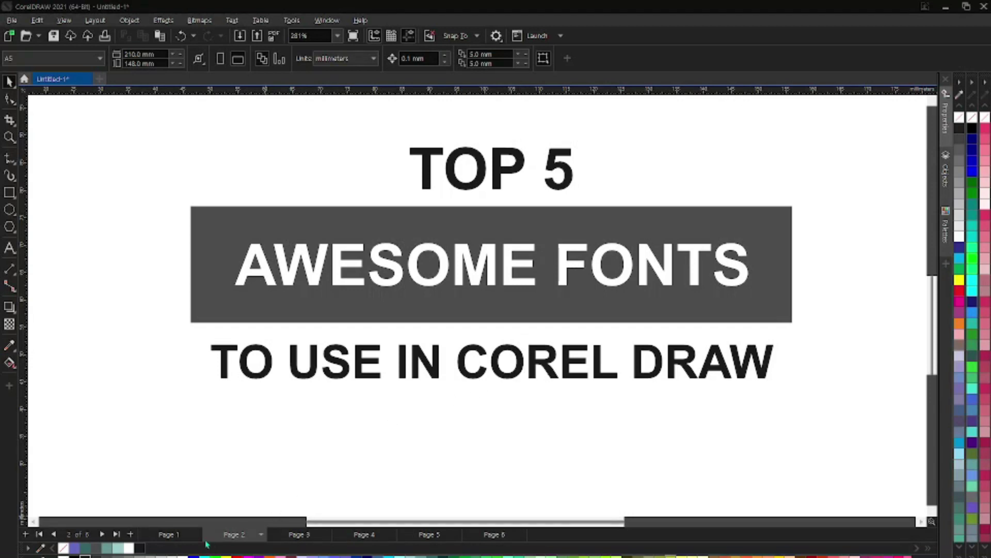
- On Page 1, drop a duplicate of the Montserrat text just below the original
click(179, 536)
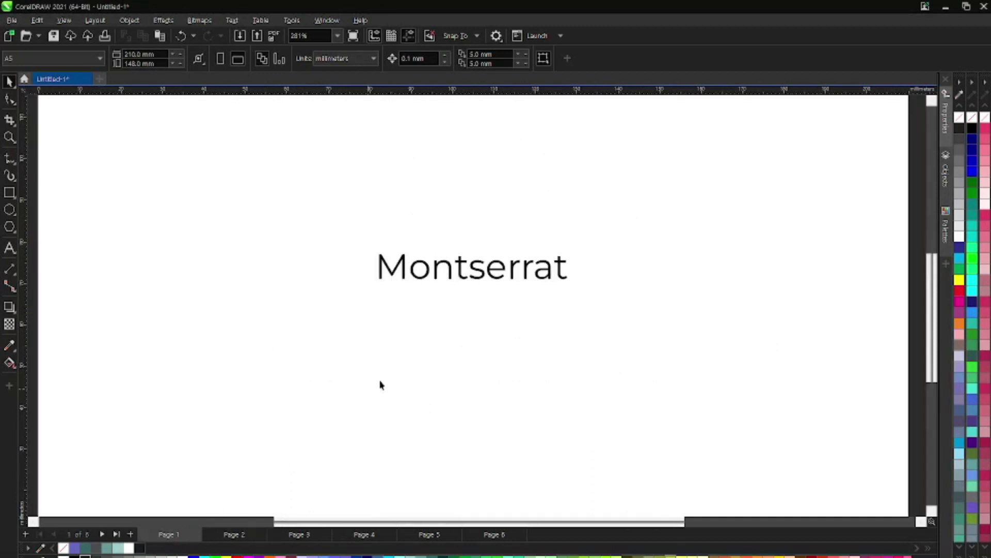
scroll(480, 243, up, 4)
scroll(466, 255, down, 1)
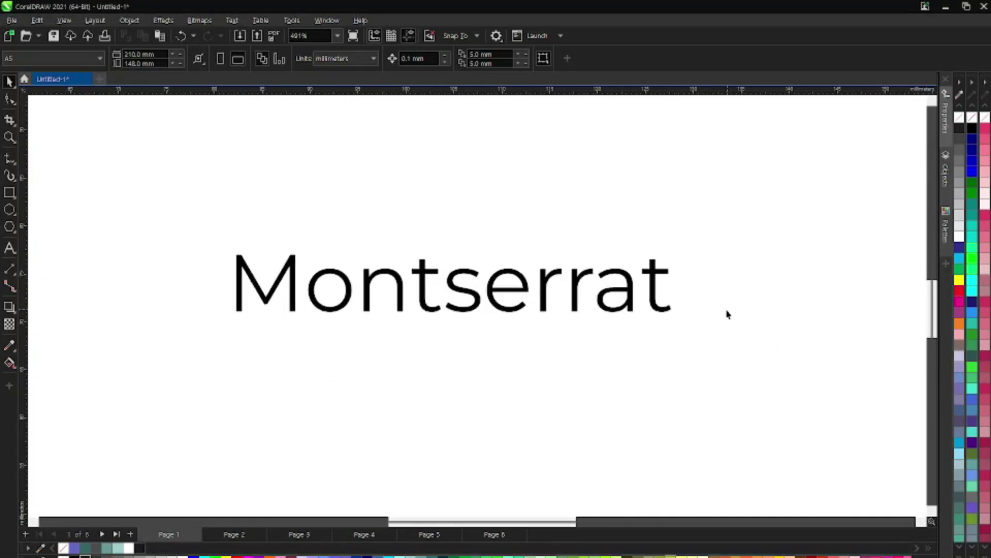
scroll(457, 266, down, 3)
scroll(459, 294, up, 2)
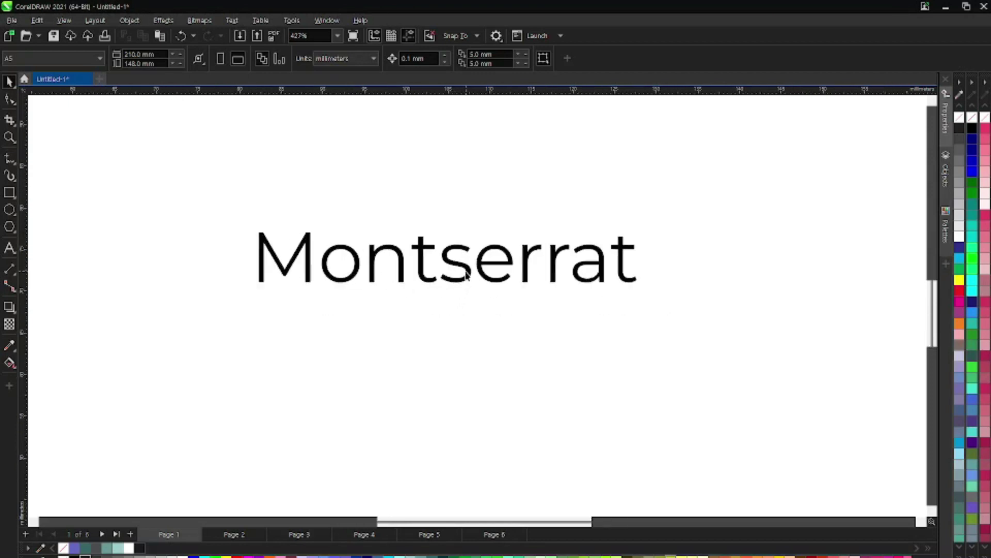
drag(466, 274, 467, 355)
right_click(467, 355)
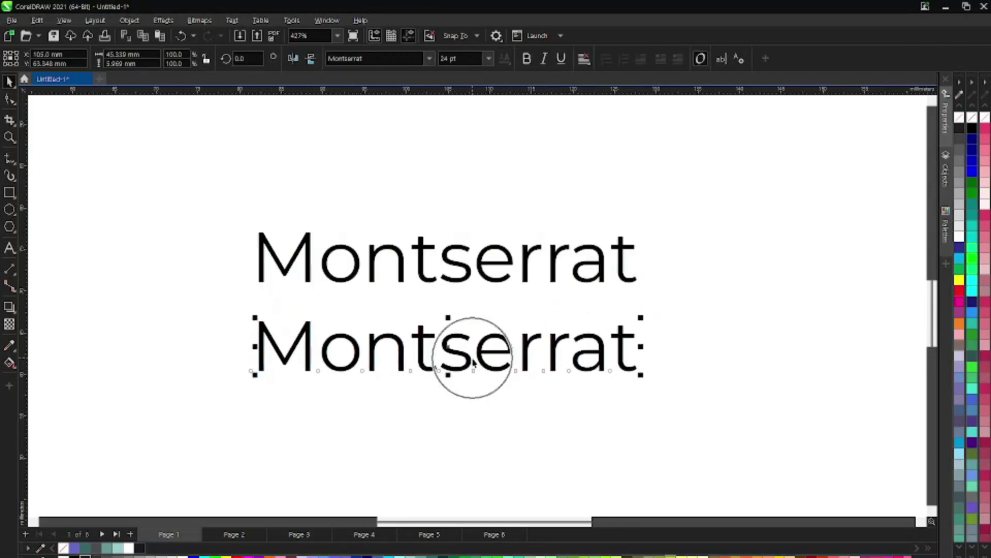
- Replace the copy's text with 'My Name is' followed by a sample name
double_click(468, 356)
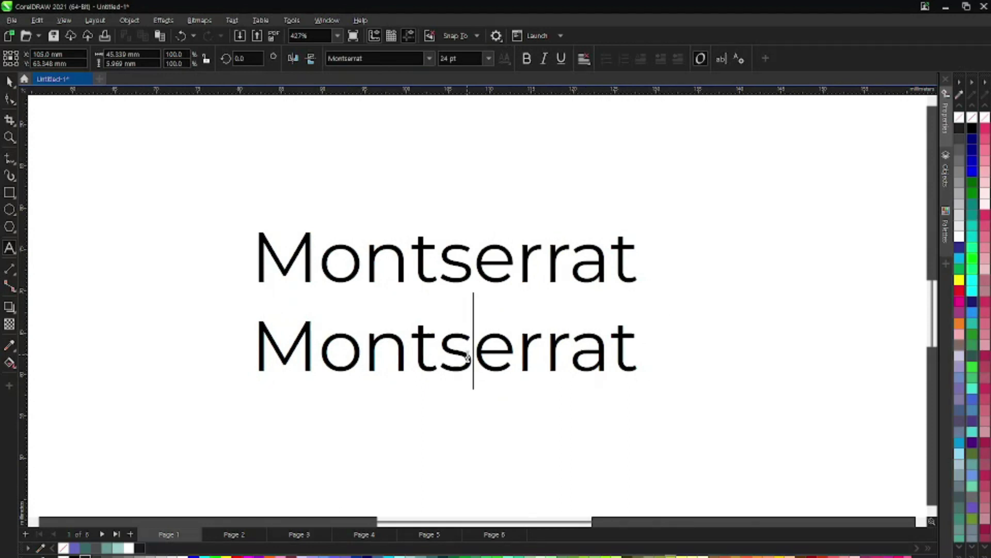
key(ctrl+a)
text(My Name is )
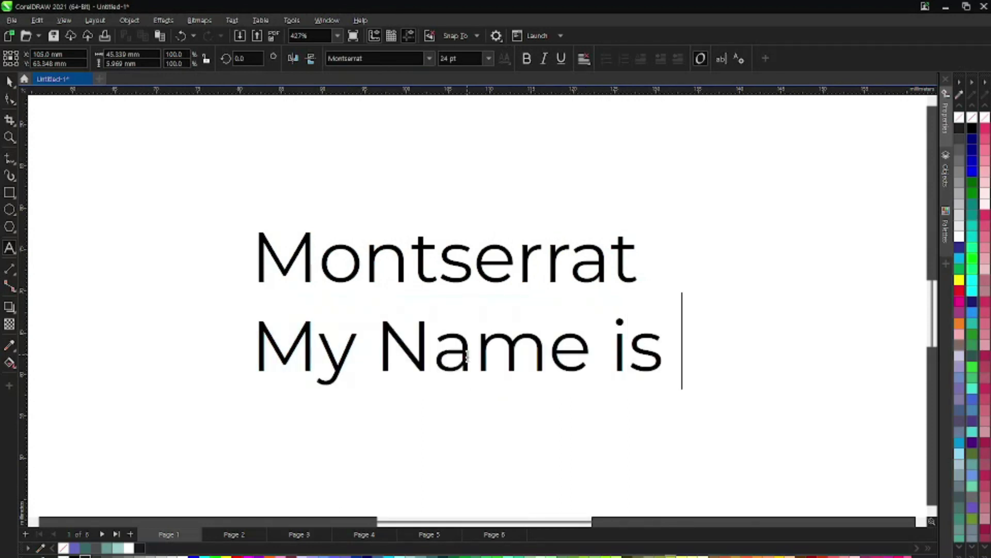
text(John Do)
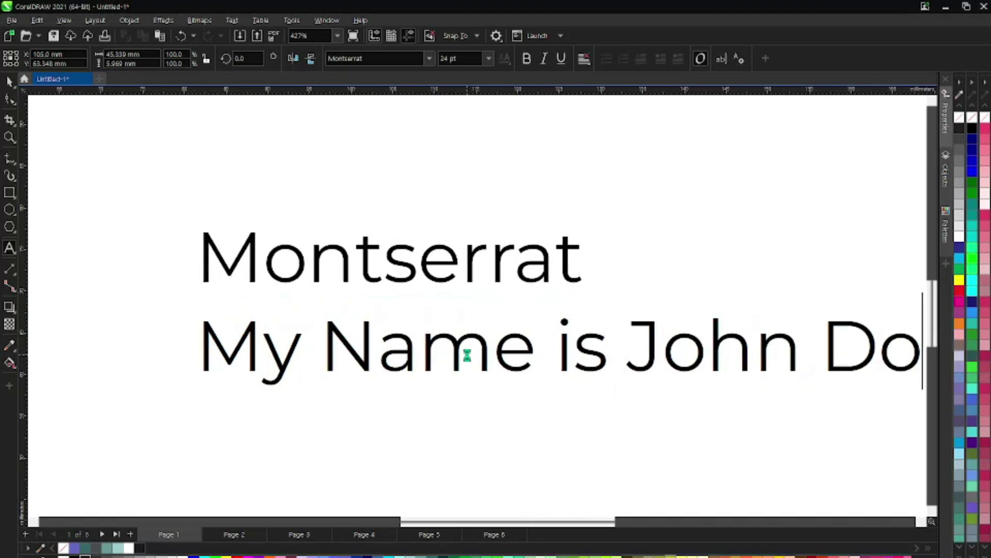
text(e)
scroll(468, 355, down, 1)
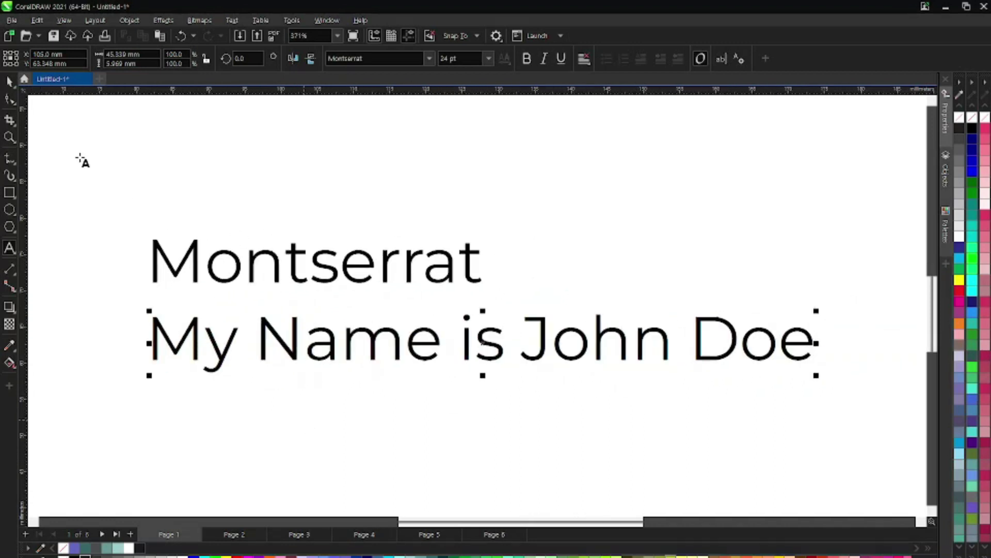
- Set the second line's font to Montserrat Bold
click(10, 82)
click(428, 59)
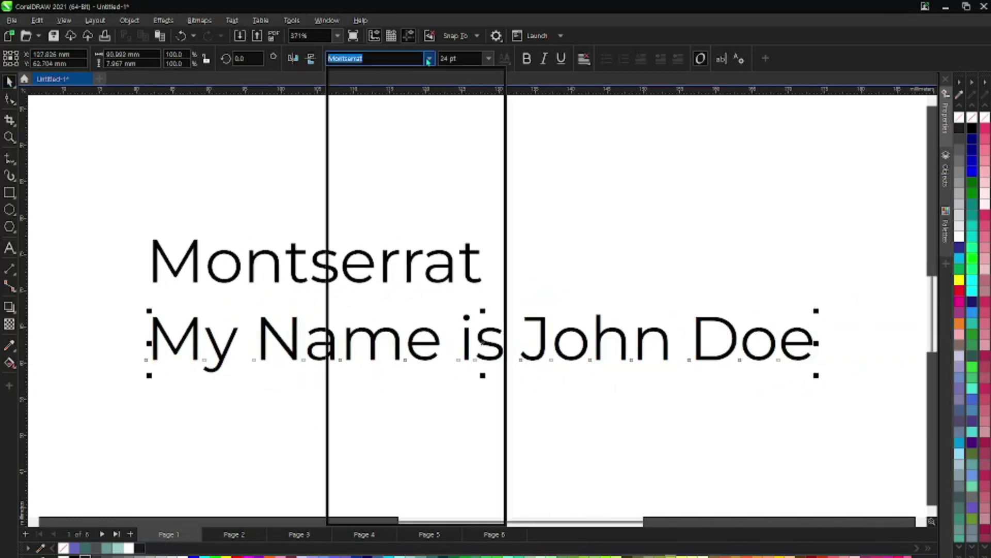
mouse_move(465, 179)
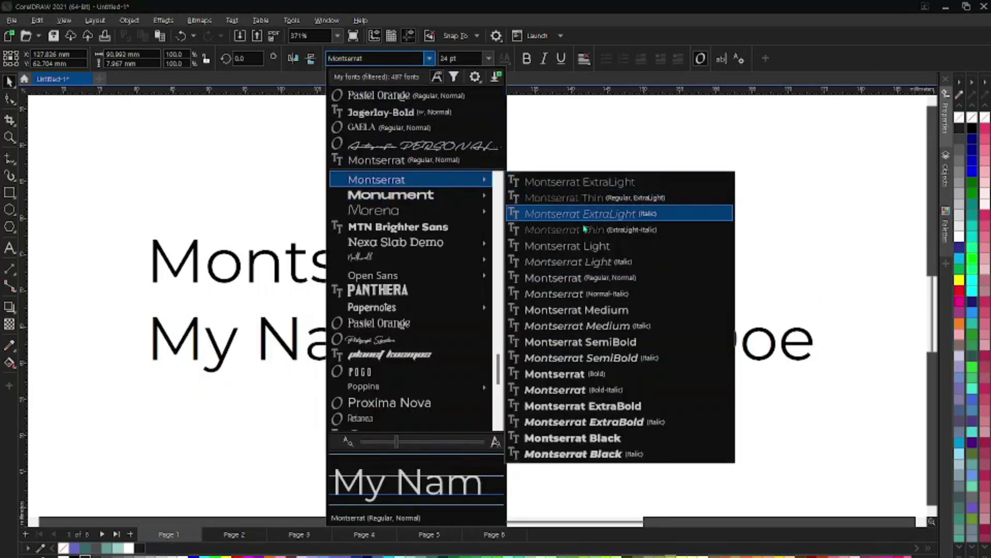
click(594, 374)
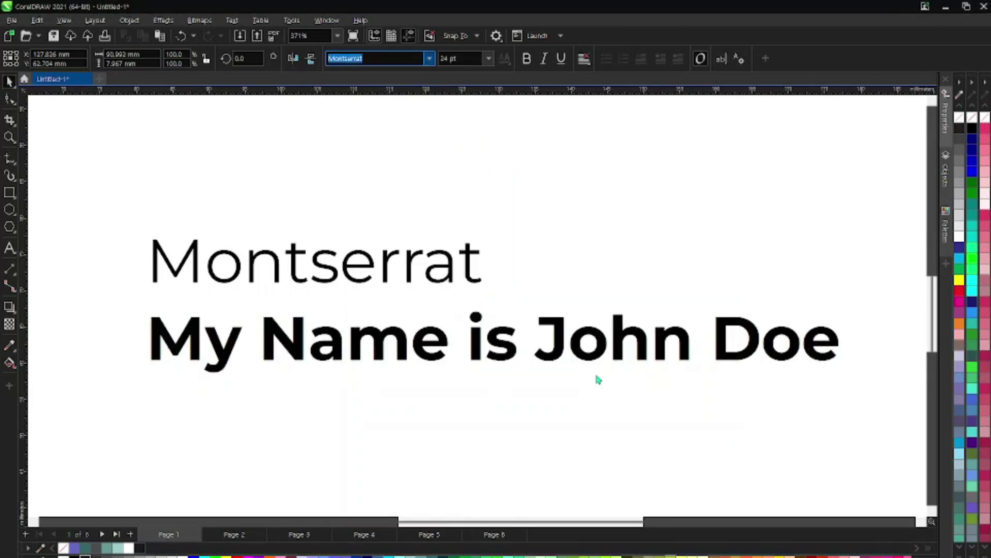
click(559, 223)
- Shrink the bold line and move it up just beneath the Montserrat heading
click(753, 341)
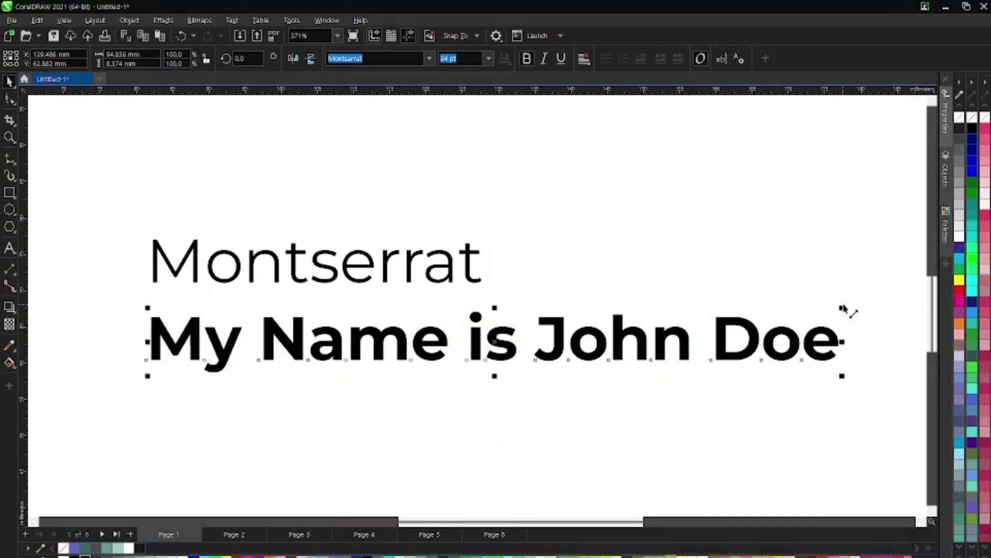
drag(852, 316, 575, 309)
click(574, 309)
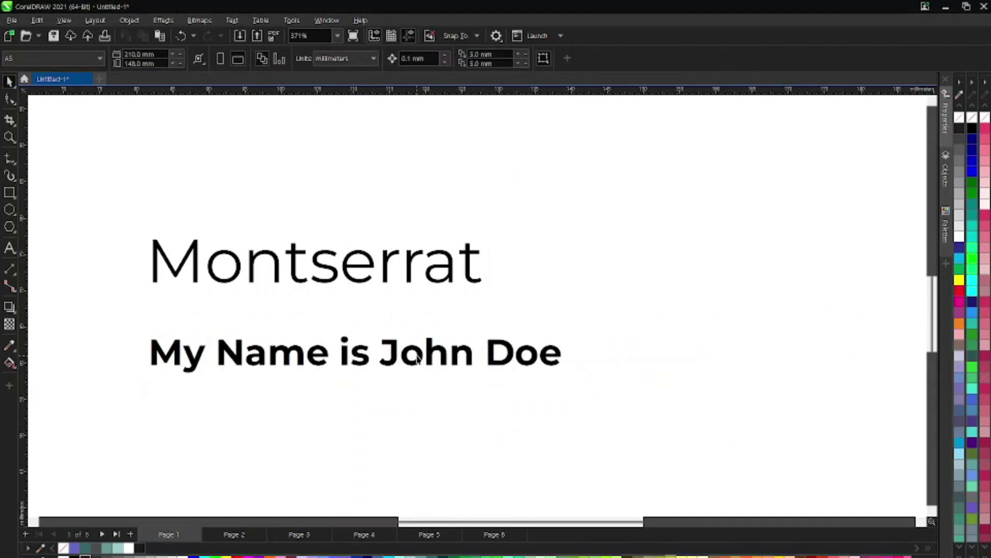
drag(418, 357, 418, 331)
click(478, 376)
scroll(427, 383, down, 2)
scroll(384, 343, up, 3)
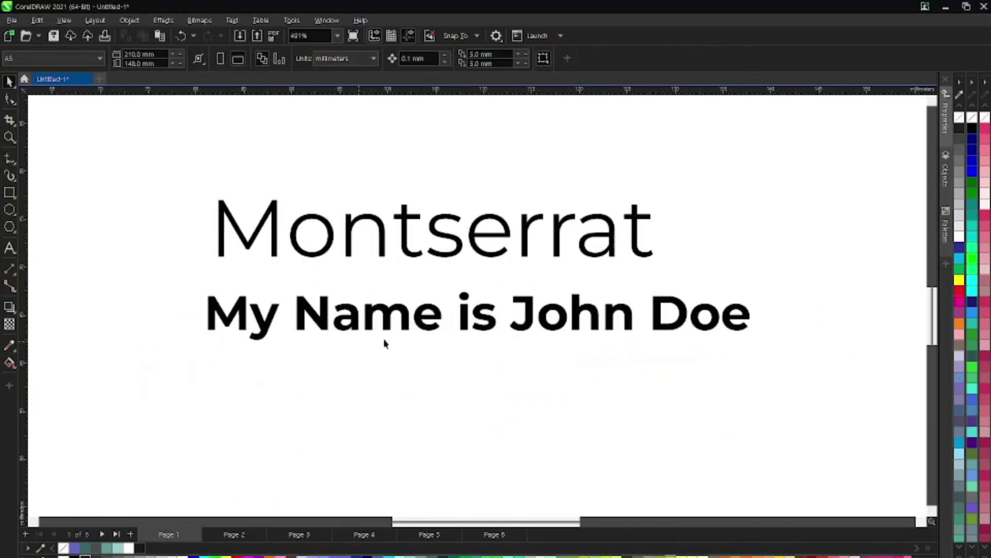
scroll(454, 336, down, 2)
scroll(456, 336, up, 1)
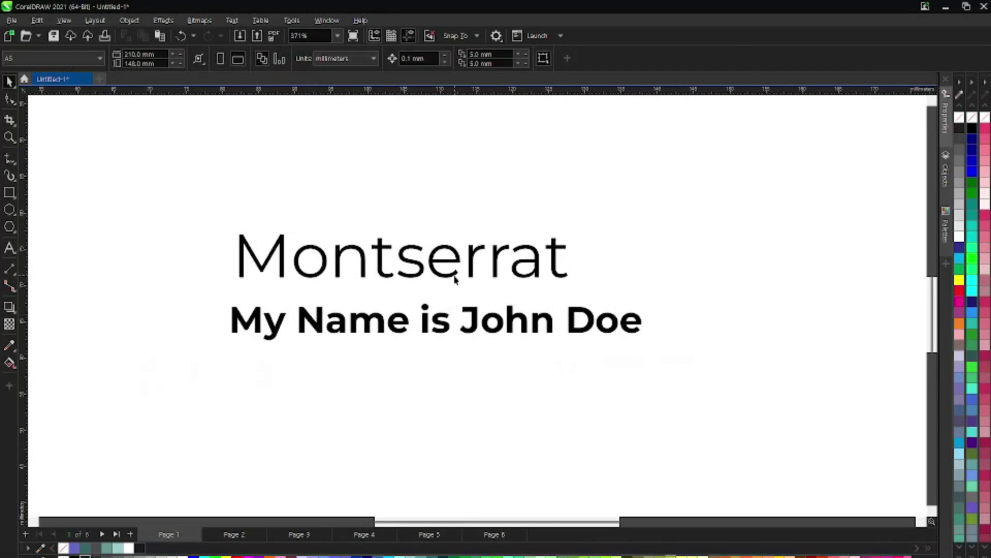
click(299, 534)
- Add an Arial text line below Autografia holding a sample first name in capitals
scroll(396, 332, down, 1)
scroll(310, 218, up, 1)
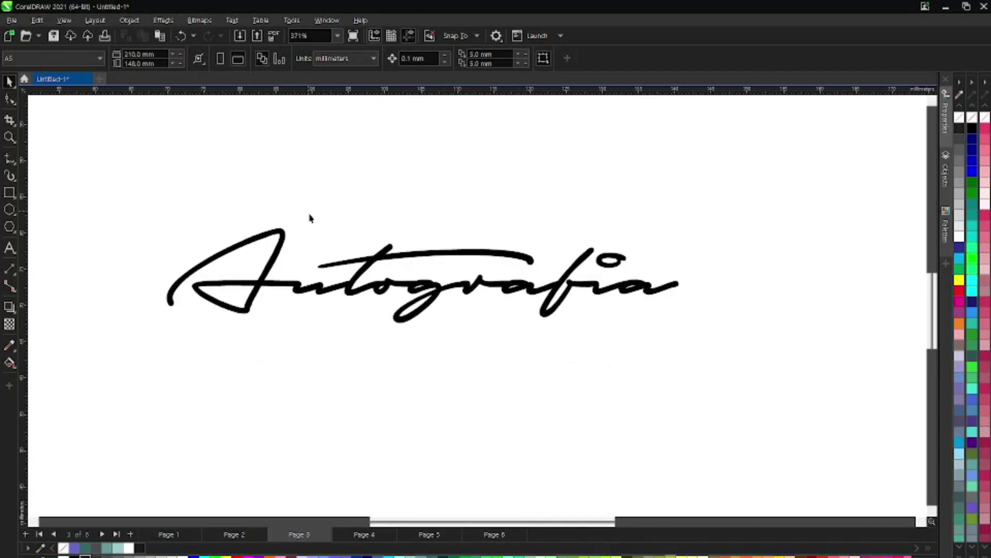
scroll(431, 255, down, 1)
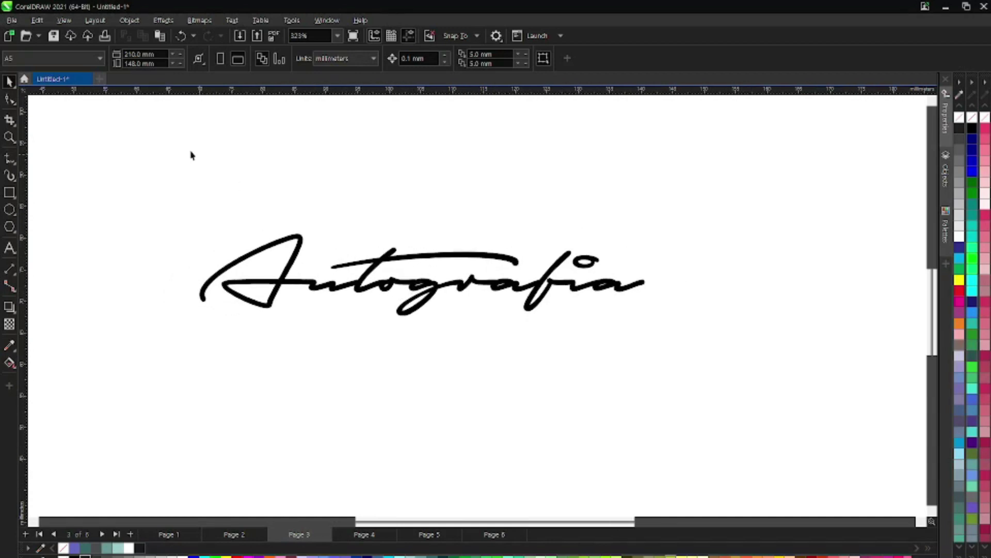
drag(146, 160, 779, 424)
click(418, 187)
key(F8)
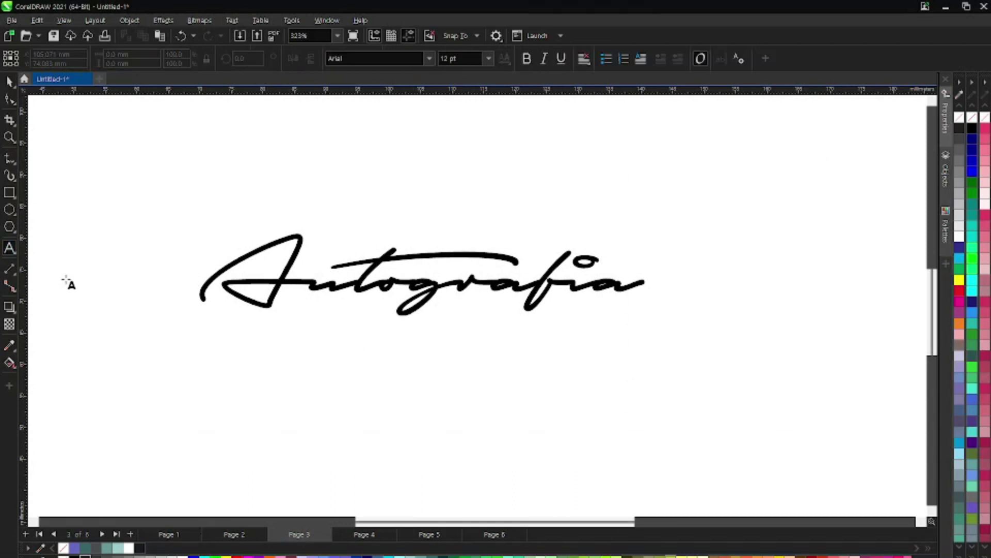
click(345, 407)
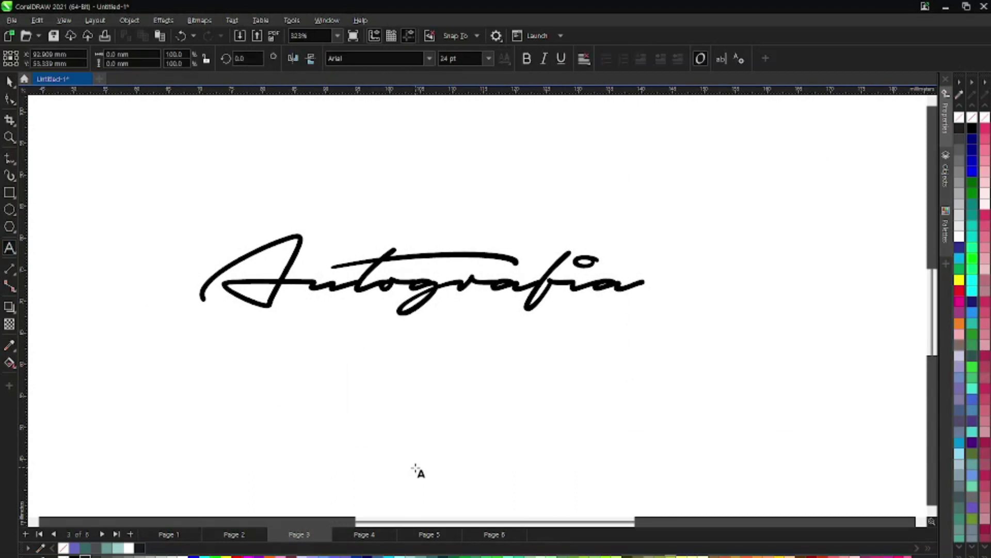
text(john)
key(BackSpace)
key(BackSpace)
key(BackSpace)
key(BackSpace)
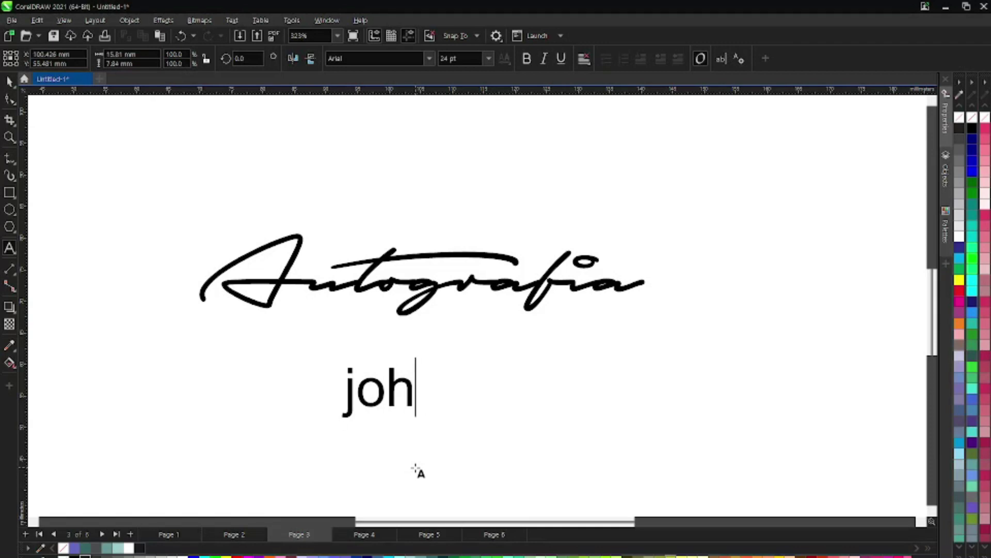
text(JOHN)
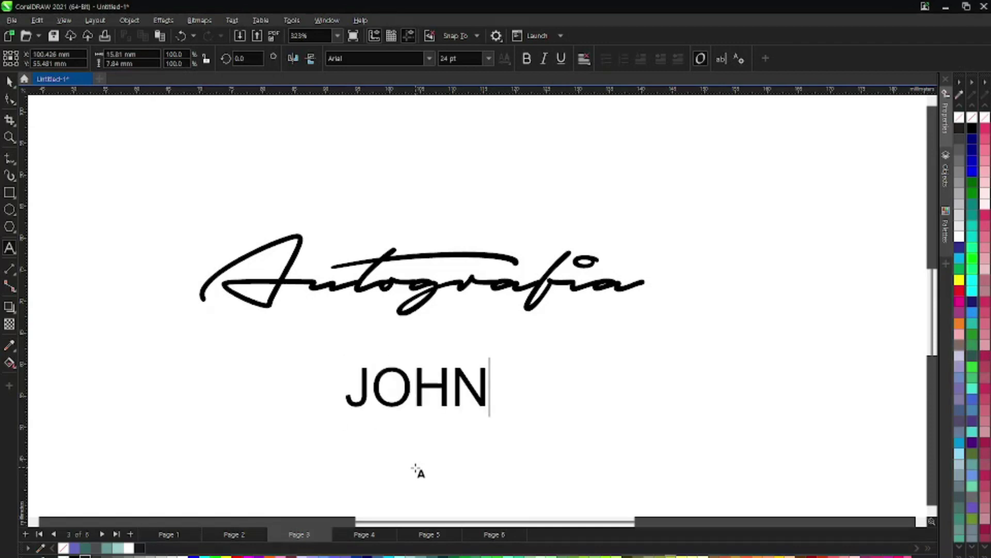
key(Escape)
- Set the capitalised first name in Montserrat
click(10, 81)
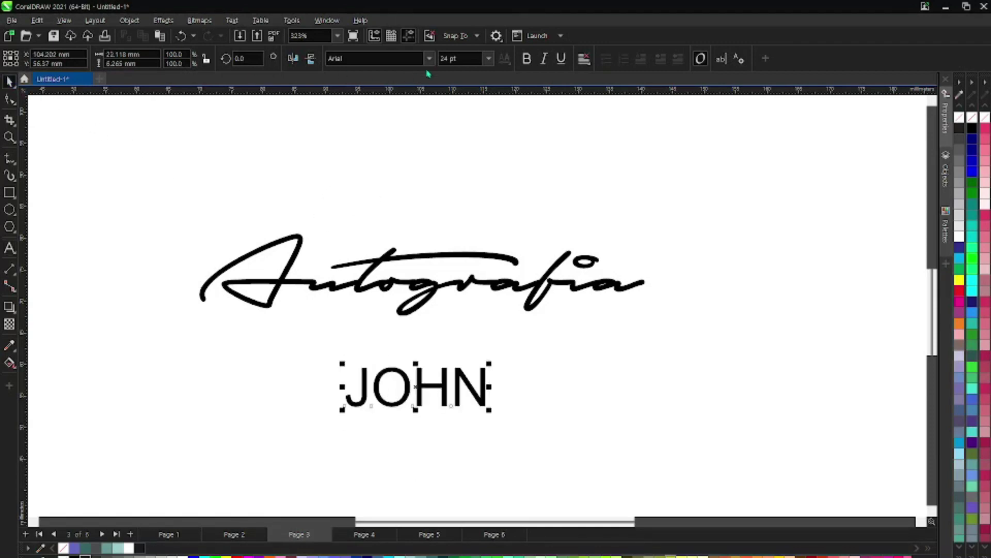
click(429, 59)
click(430, 96)
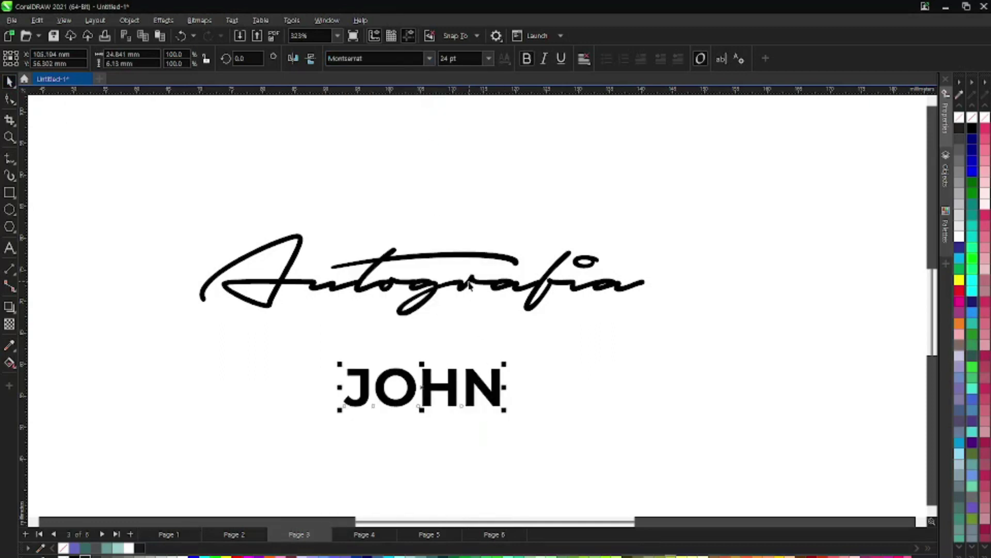
- Duplicate the Autografia script below it and retype the copy as a sample surname
drag(470, 286, 485, 454)
double_click(484, 453)
key(ctrl+a)
text(D)
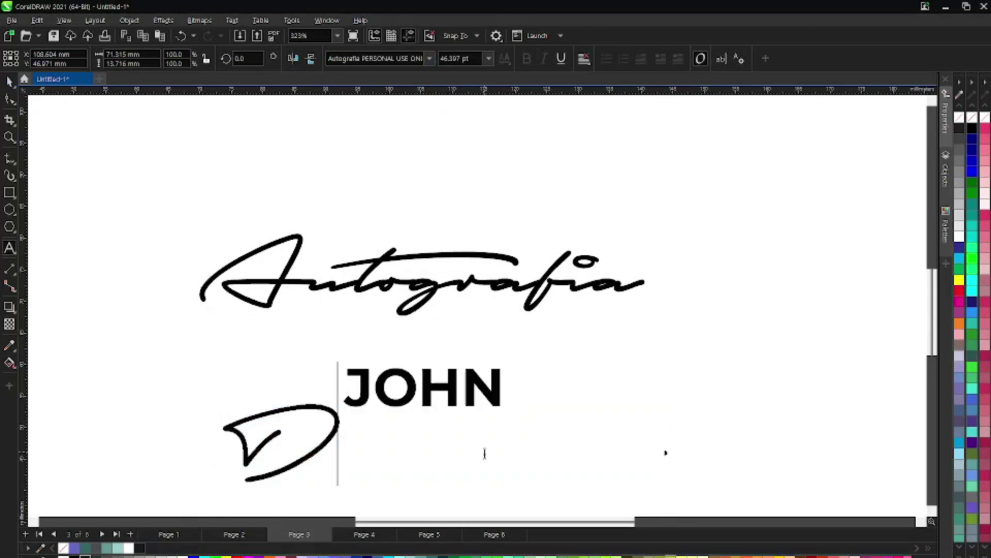
text(oe)
click(11, 81)
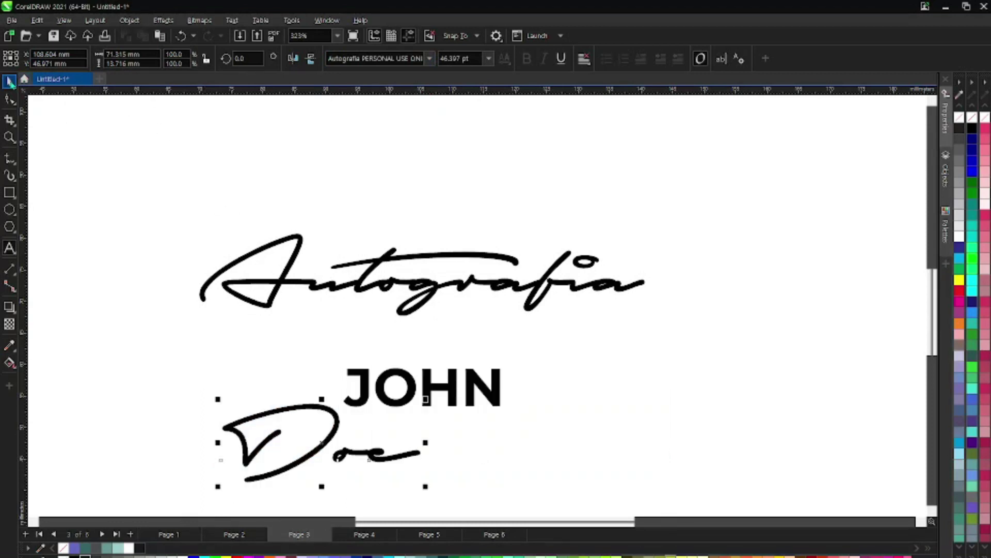
- Resize the surname, overlap it just under the capitals, and colour it orange
drag(218, 399, 408, 402)
drag(516, 433, 540, 458)
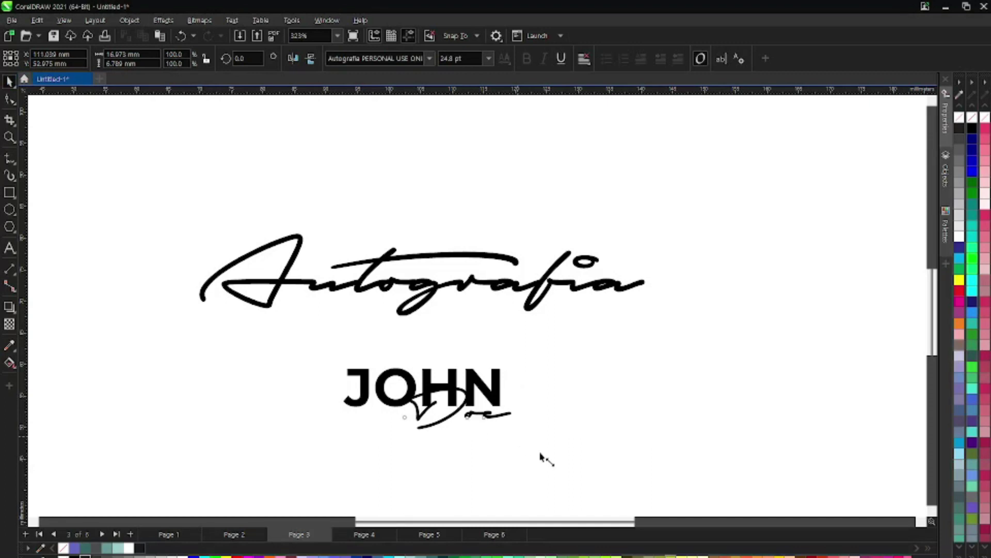
scroll(497, 426, up, 4)
drag(480, 421, 447, 422)
click(269, 555)
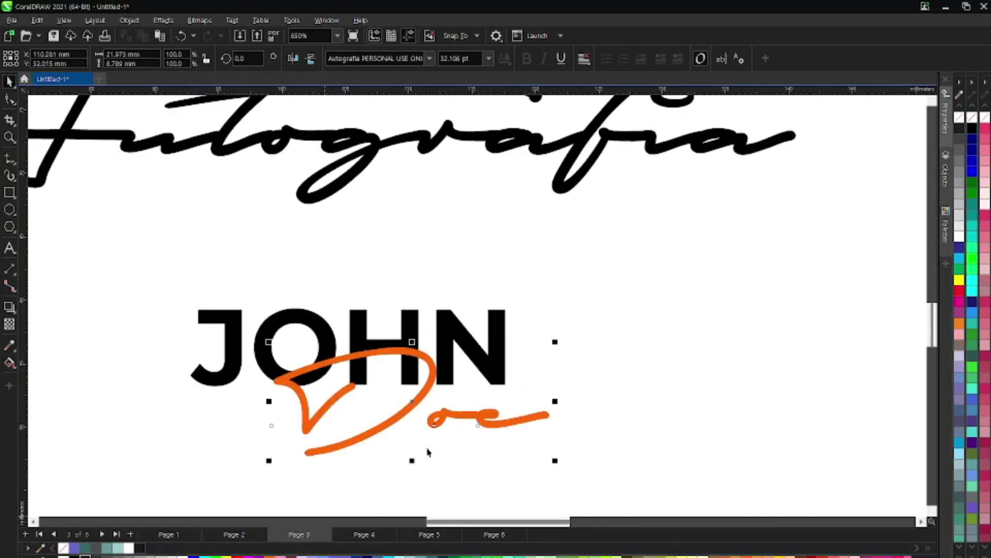
scroll(591, 381, down, 3)
click(591, 381)
scroll(503, 436, up, 2)
scroll(478, 388, down, 1)
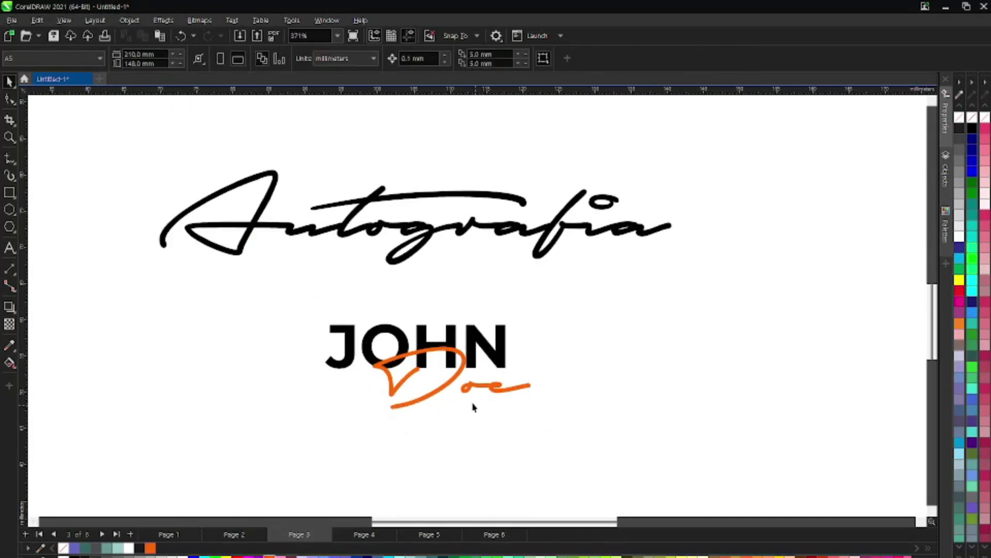
scroll(470, 393, down, 1)
scroll(428, 274, up, 1)
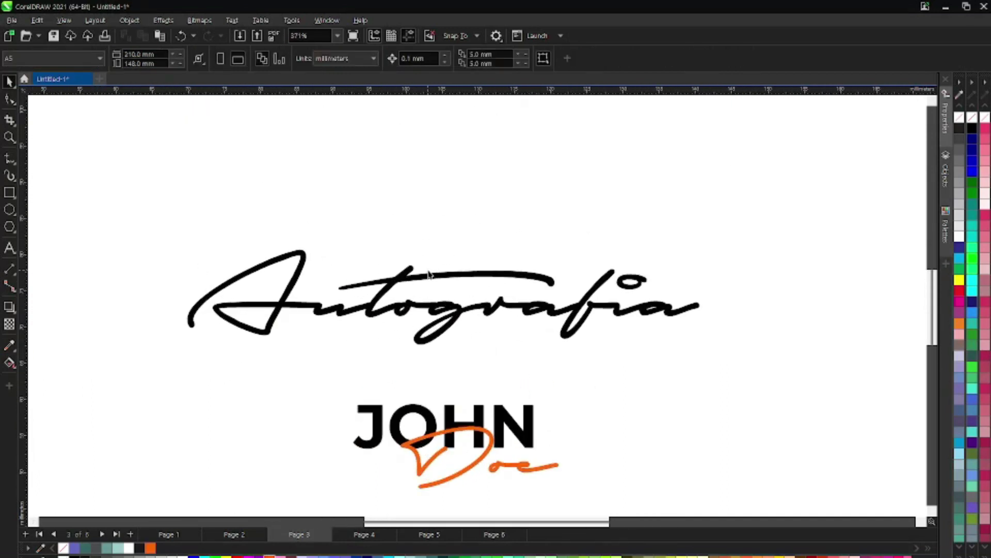
click(364, 534)
- Retype the page 4 Autografia sample as GAELA, keeping the GAELA font
scroll(435, 289, down, 1)
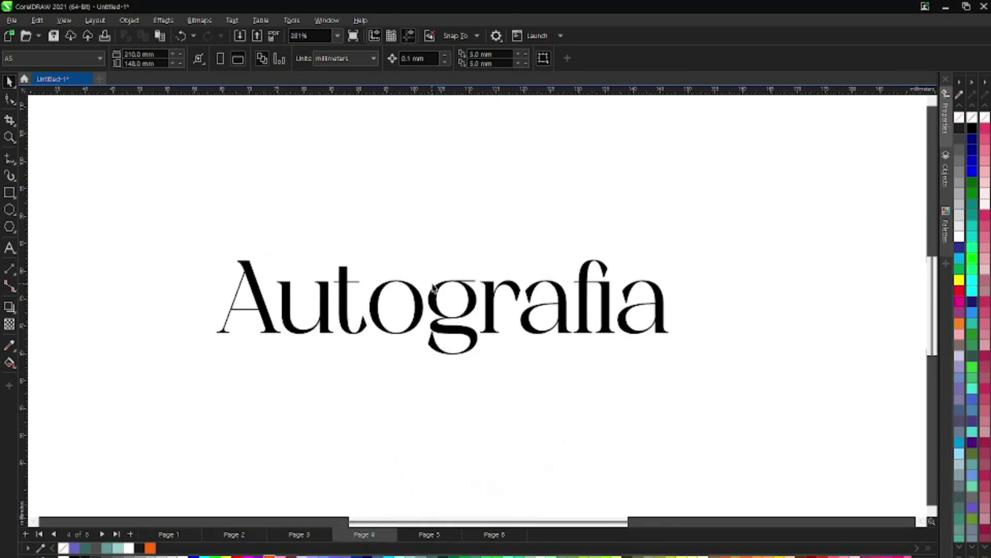
click(435, 292)
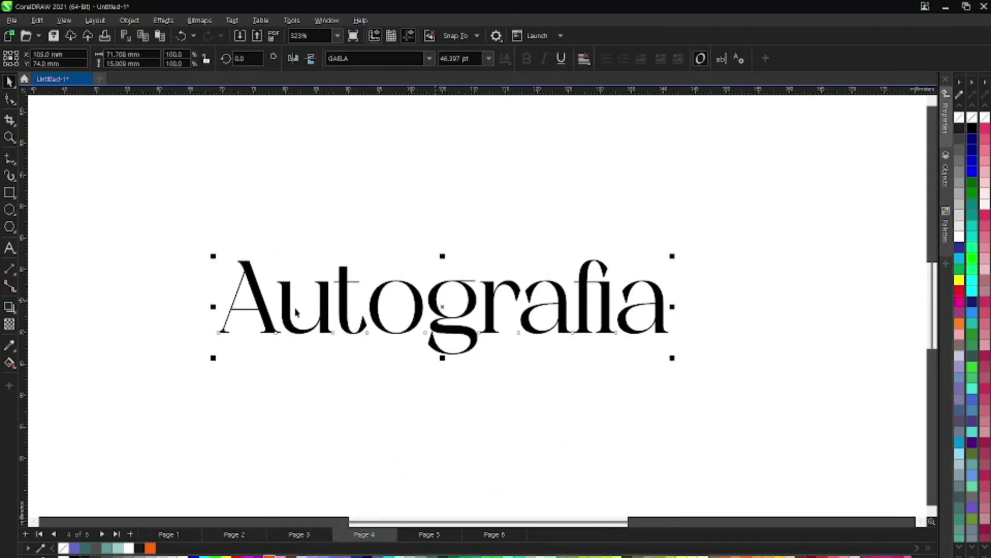
double_click(255, 304)
drag(255, 305, 675, 296)
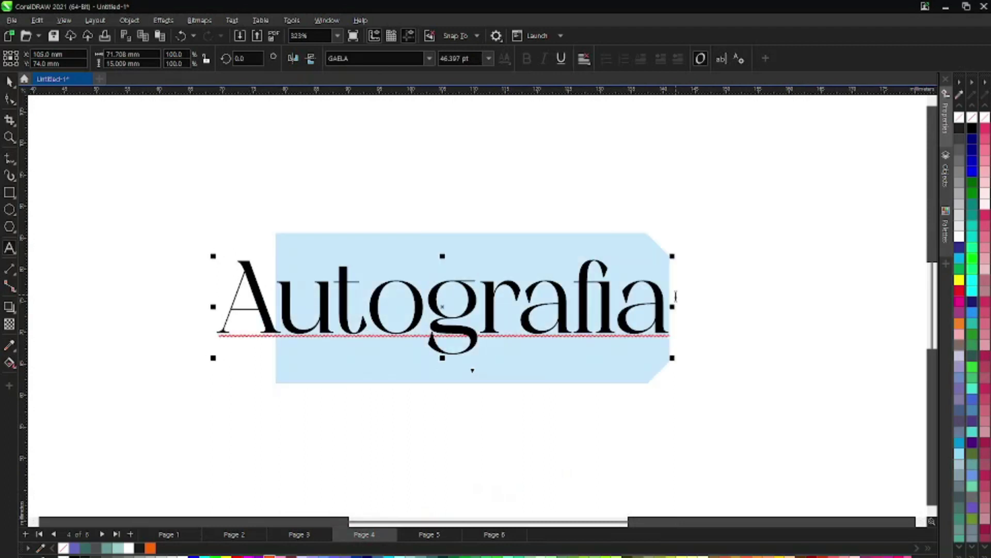
text(GAEL)
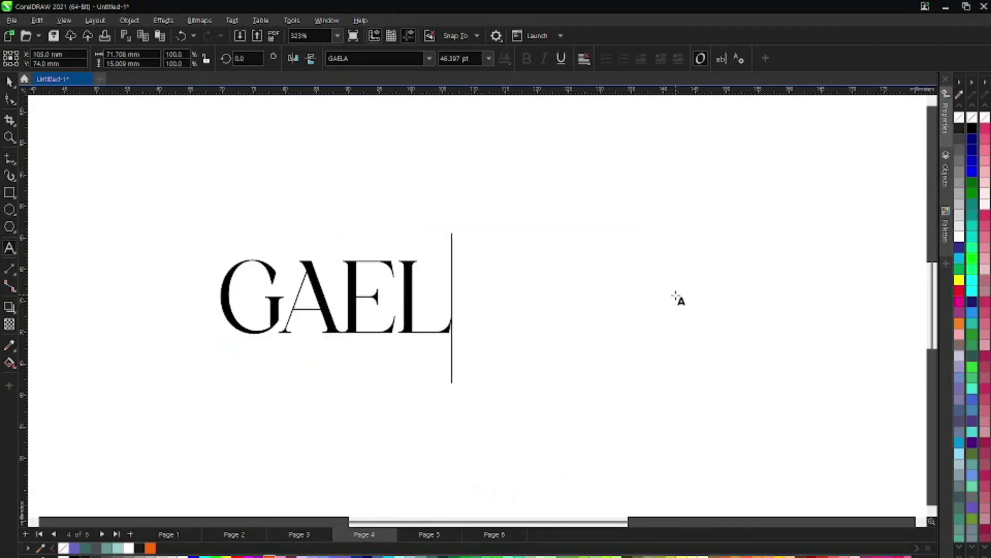
text(A)
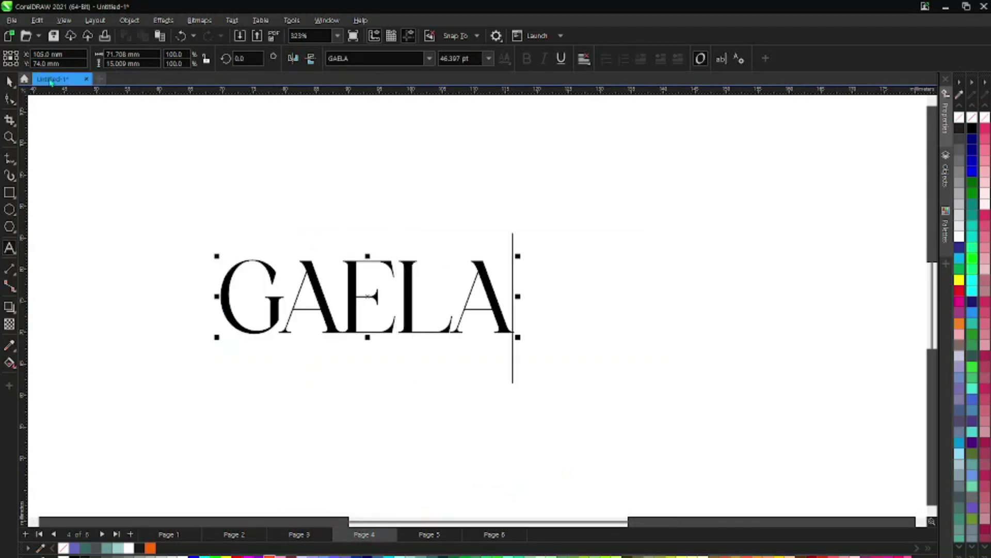
click(9, 81)
scroll(348, 303, up, 2)
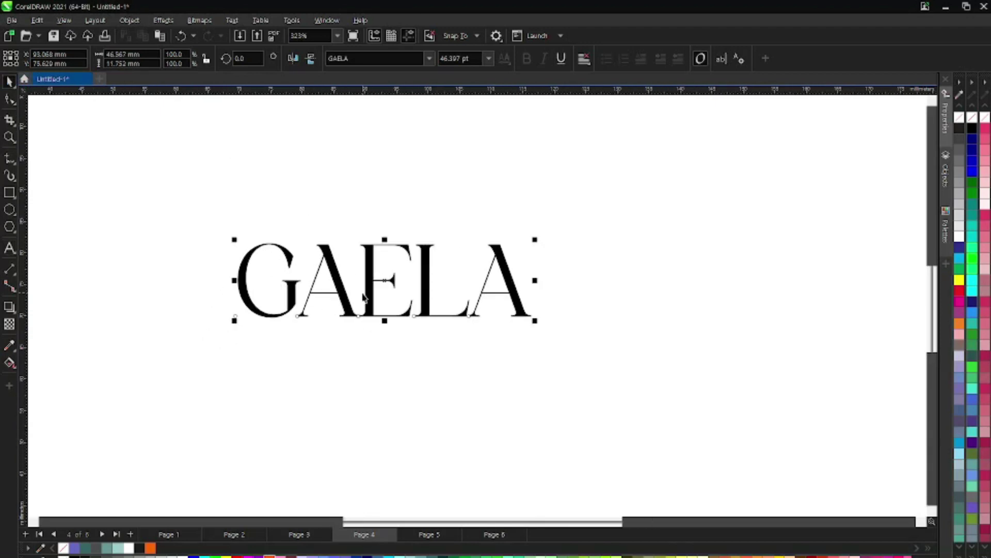
scroll(346, 309, up, 1)
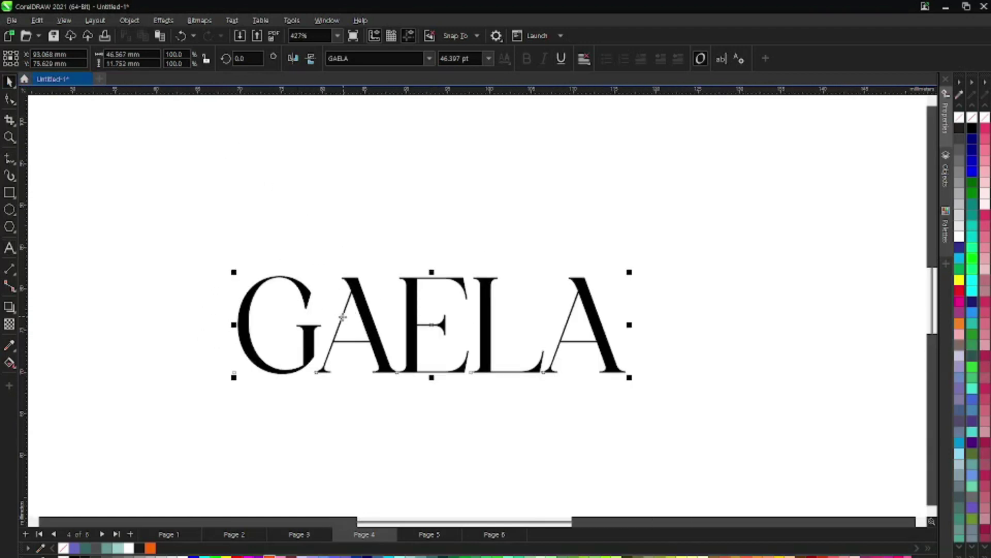
double_click(342, 316)
click(10, 81)
scroll(418, 304, down, 3)
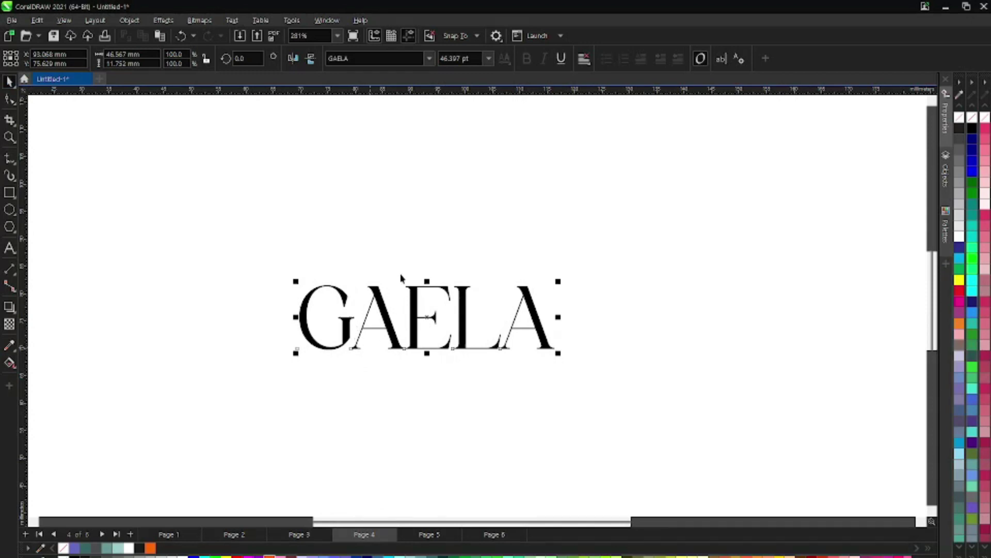
scroll(401, 277, up, 2)
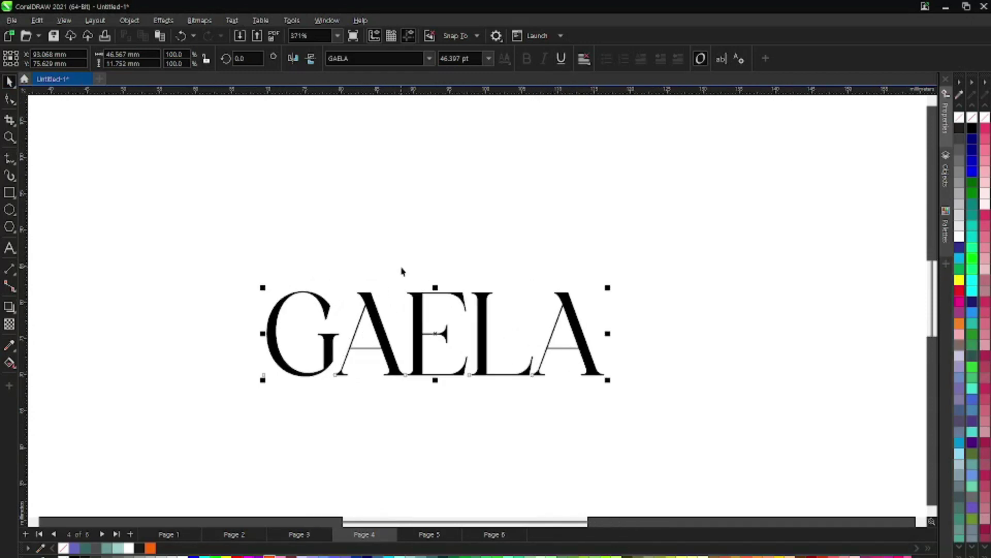
click(435, 536)
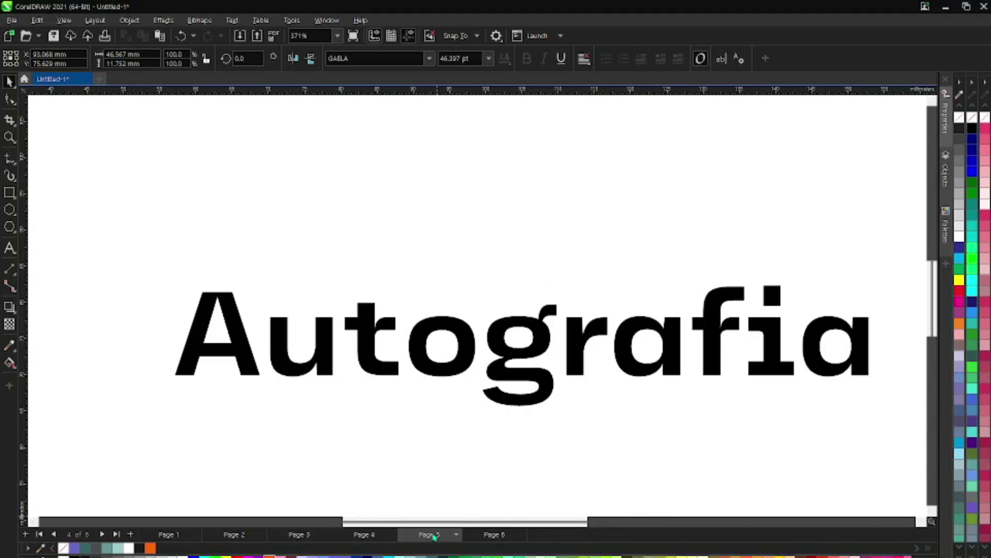
- Retype page 5's Autografia sample as Jagerlay and drag it higher up the page
click(480, 370)
double_click(480, 370)
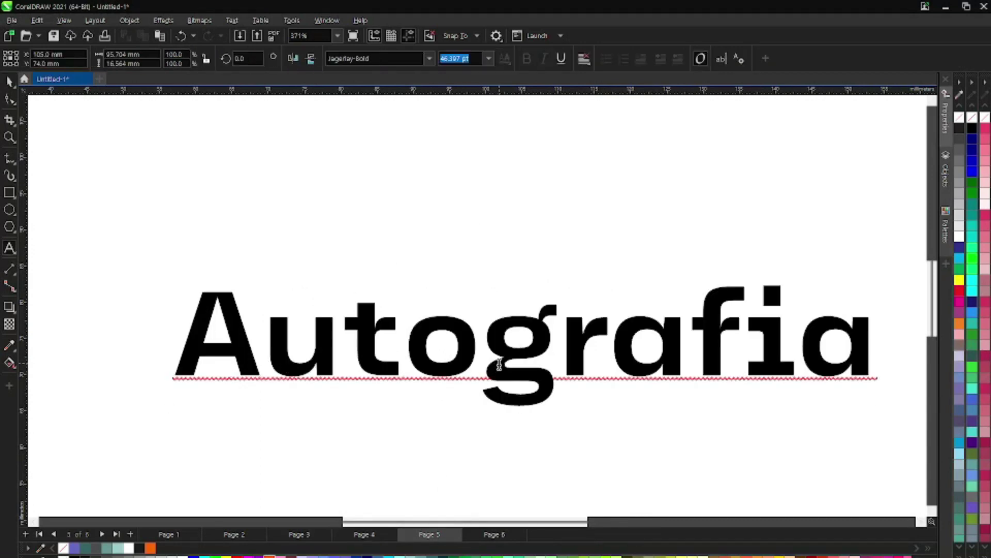
key(ctrl+a)
text(Jagerla)
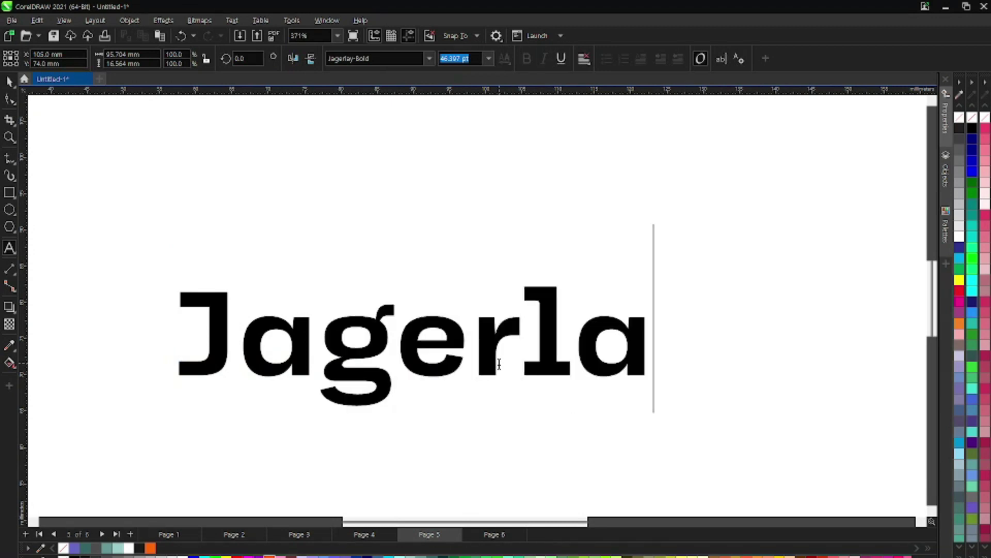
text(y)
scroll(498, 364, down, 3)
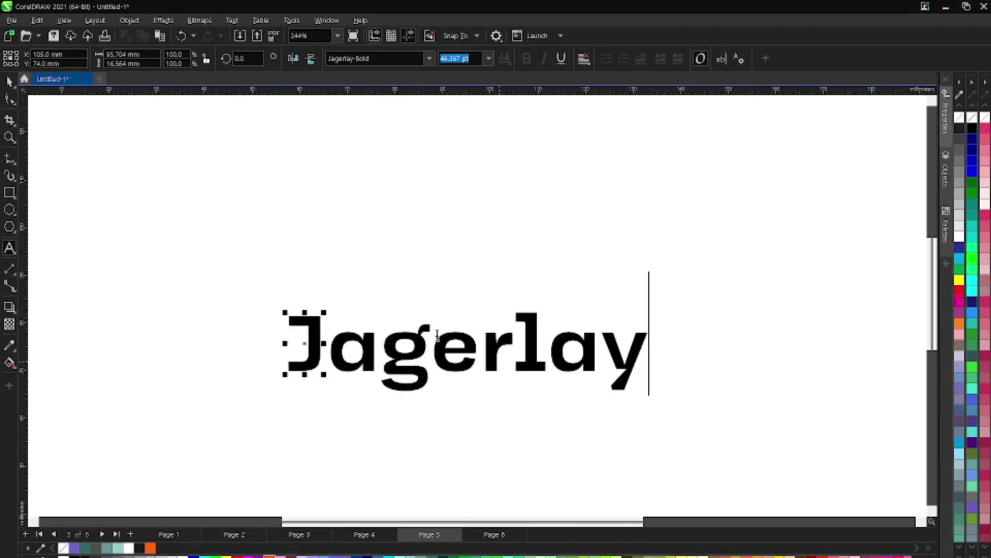
click(9, 81)
scroll(481, 356, up, 1)
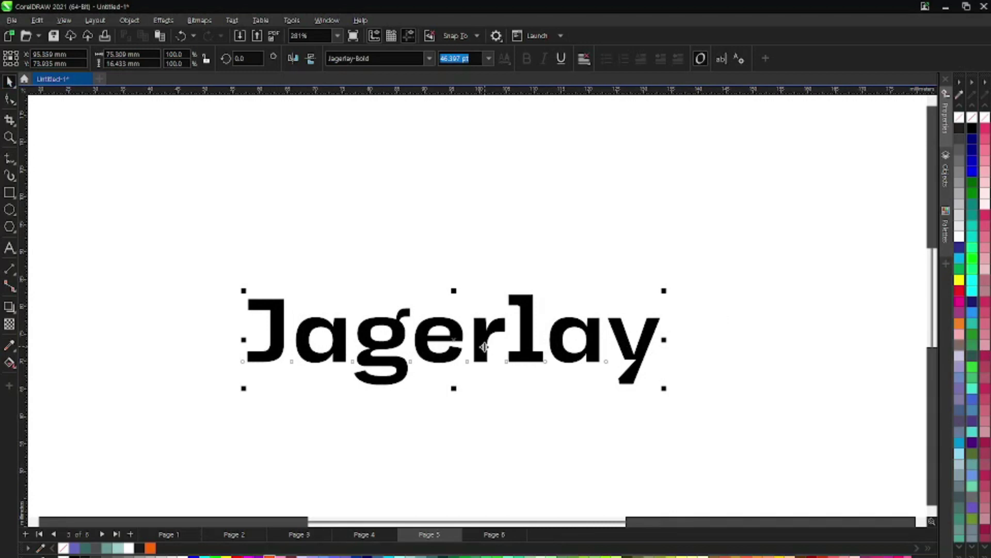
drag(481, 351, 480, 290)
click(513, 172)
click(524, 254)
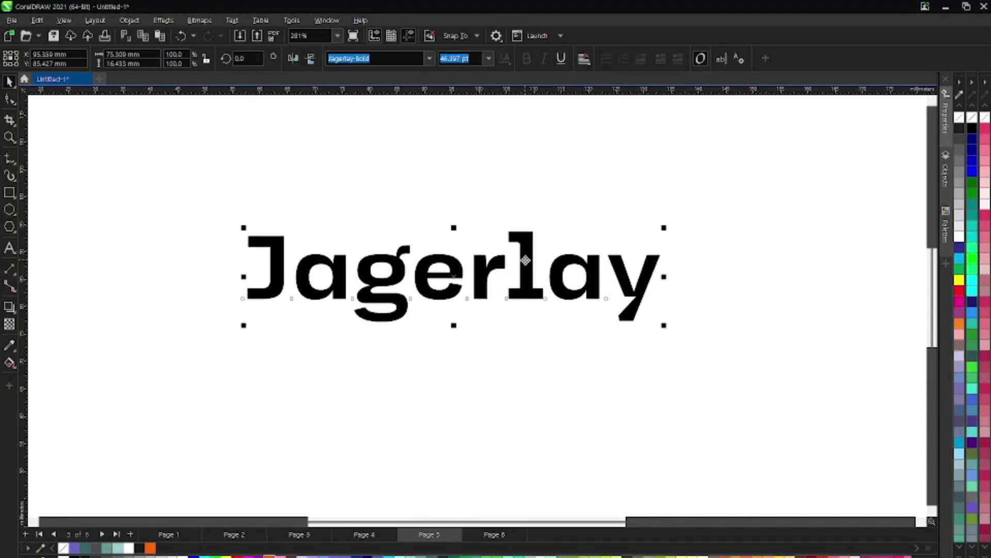
- Copy Jagerlay below itself and retype the copy as 'My Name is' plus a sample name
drag(525, 261, 533, 344)
double_click(532, 345)
key(ctrl+a)
text(My )
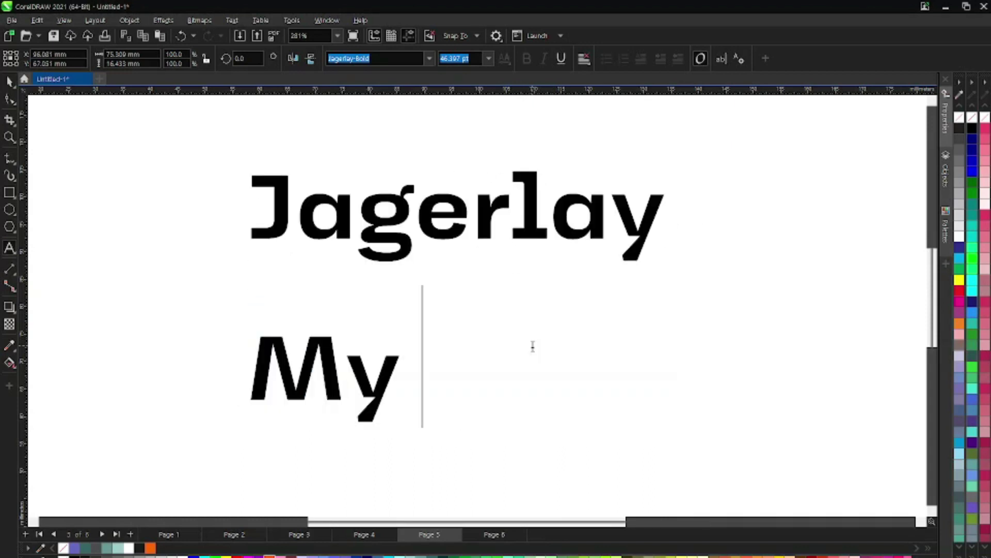
text(Name is John DOe)
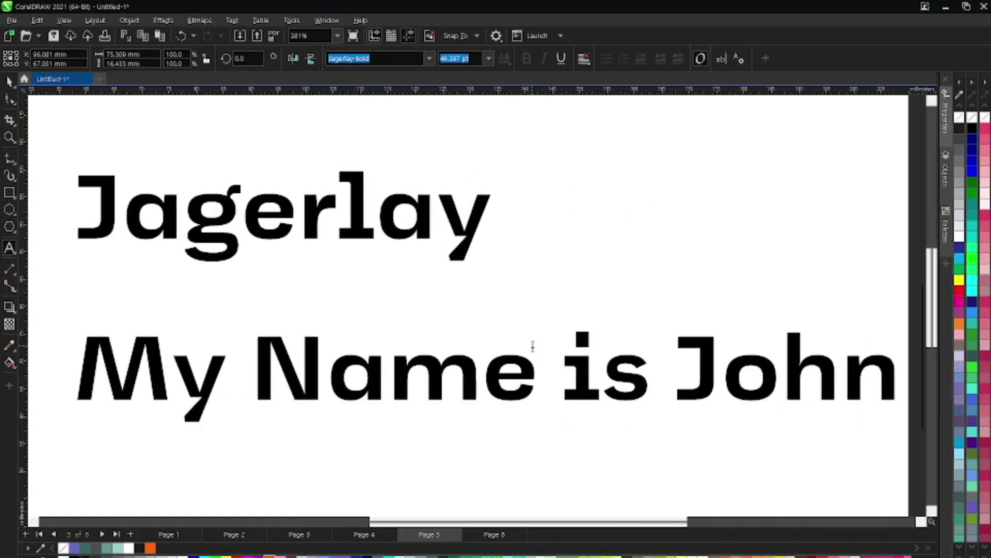
scroll(563, 347, down, 2)
key(BackSpace)
key(BackSpace)
text(oe)
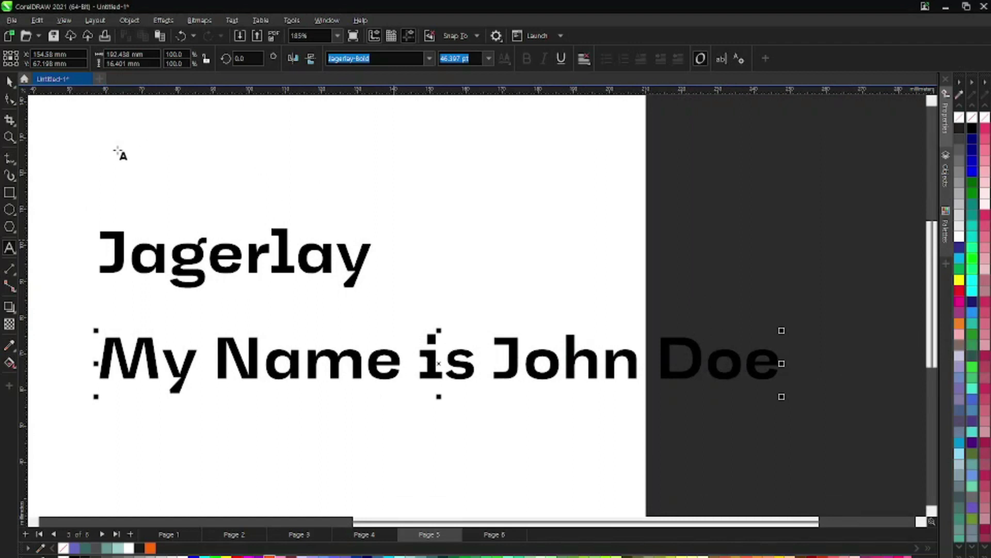
click(9, 81)
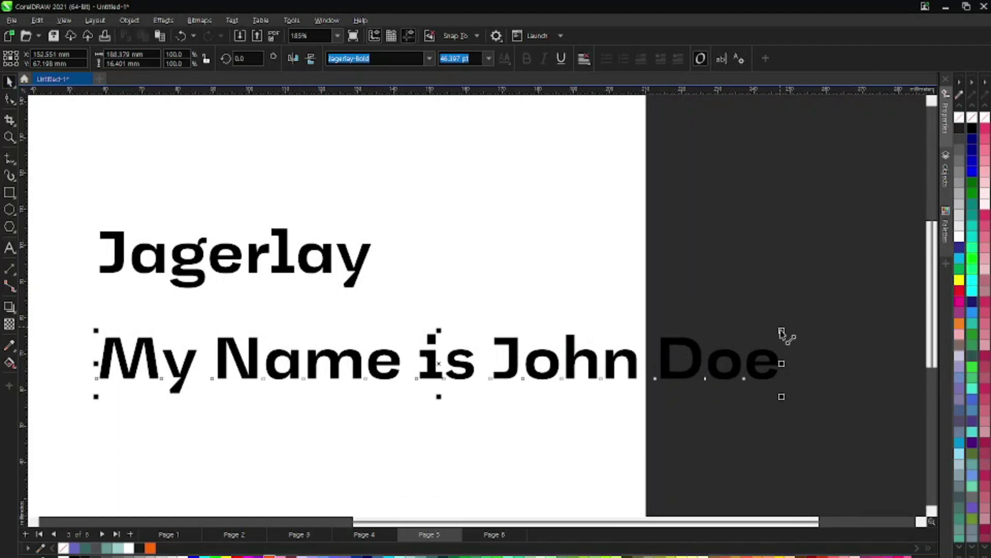
- Shrink the sentence line to about 29 pt
drag(781, 333, 537, 347)
scroll(351, 351, up, 3)
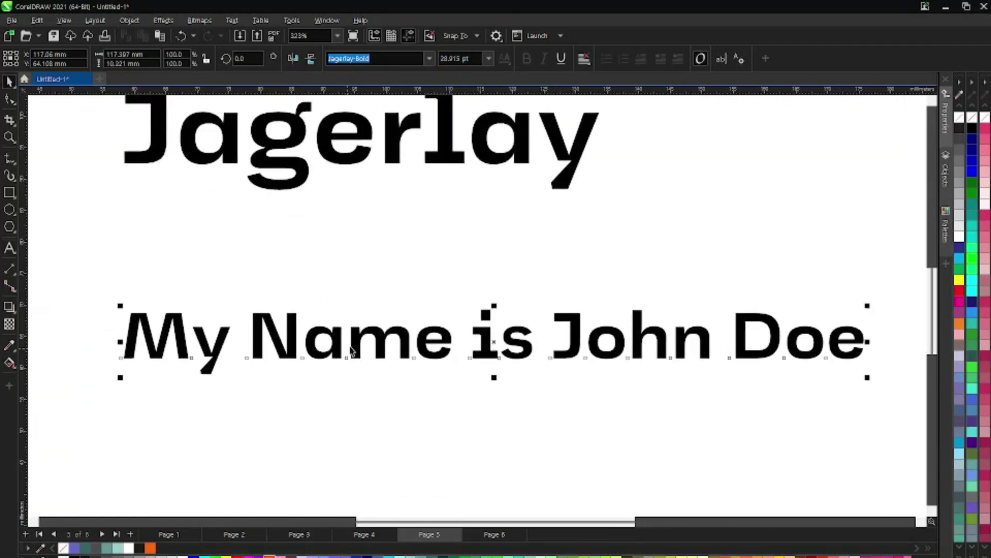
scroll(351, 351, down, 3)
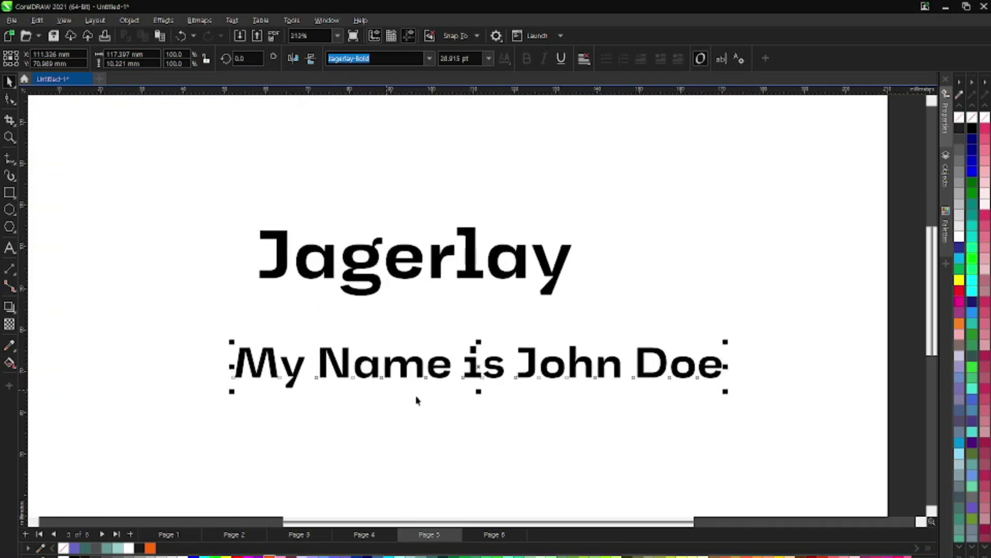
scroll(418, 400, up, 1)
scroll(429, 364, up, 1)
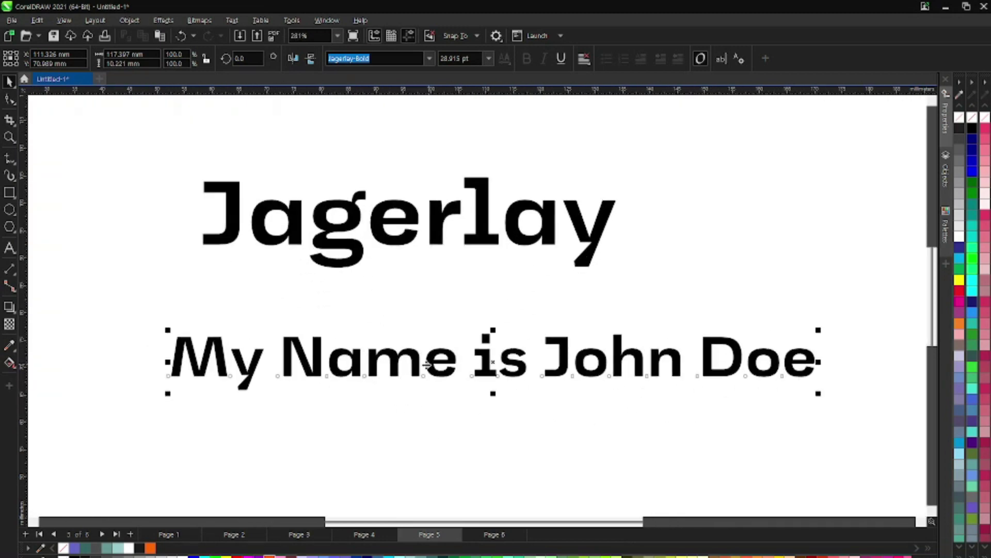
scroll(340, 370, down, 1)
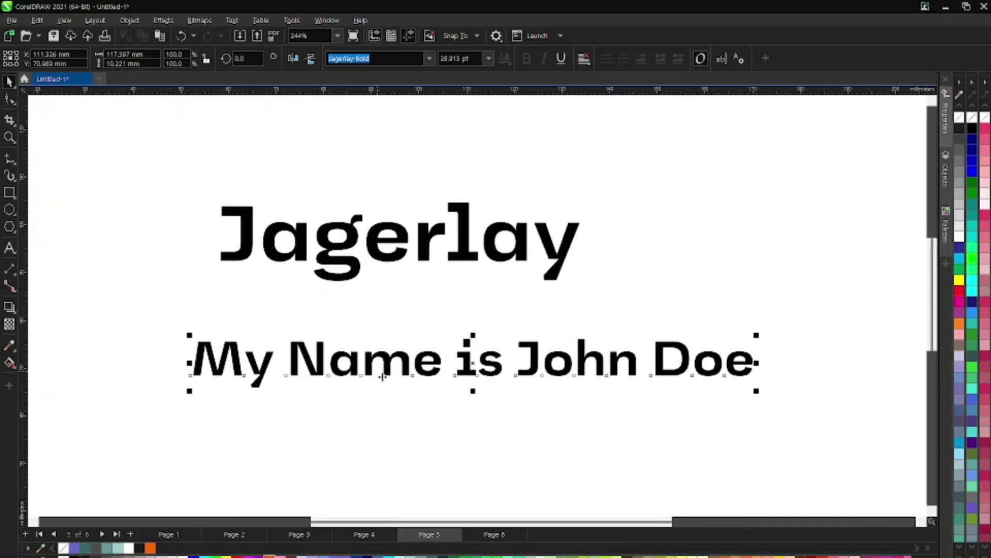
- Retype page 6's Autografia sample as Pastel Orange and move it higher up the page
click(499, 535)
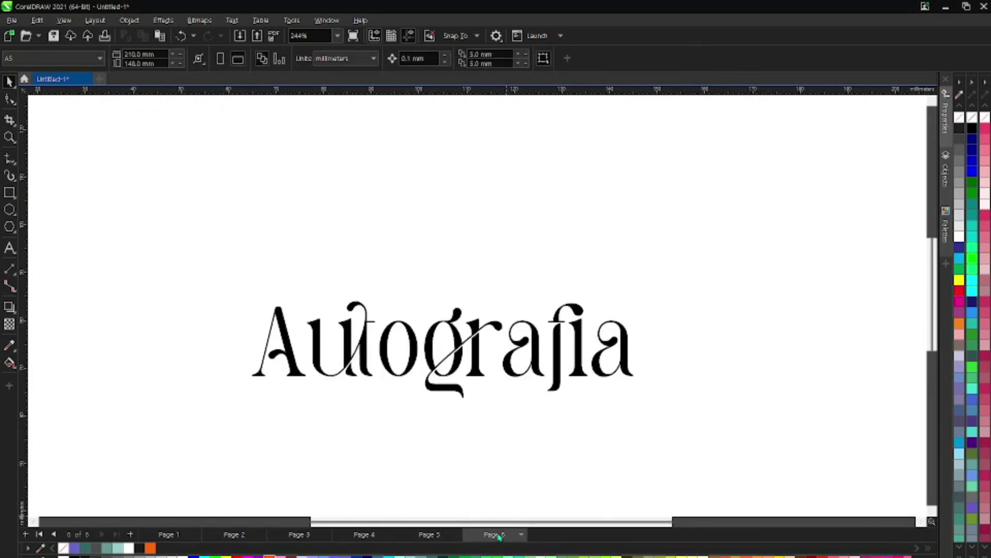
click(459, 344)
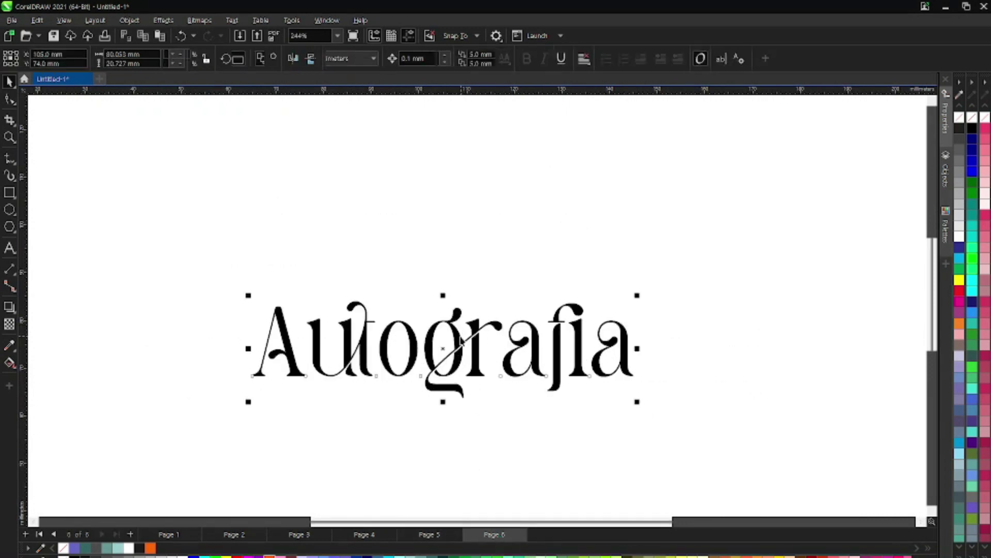
double_click(423, 346)
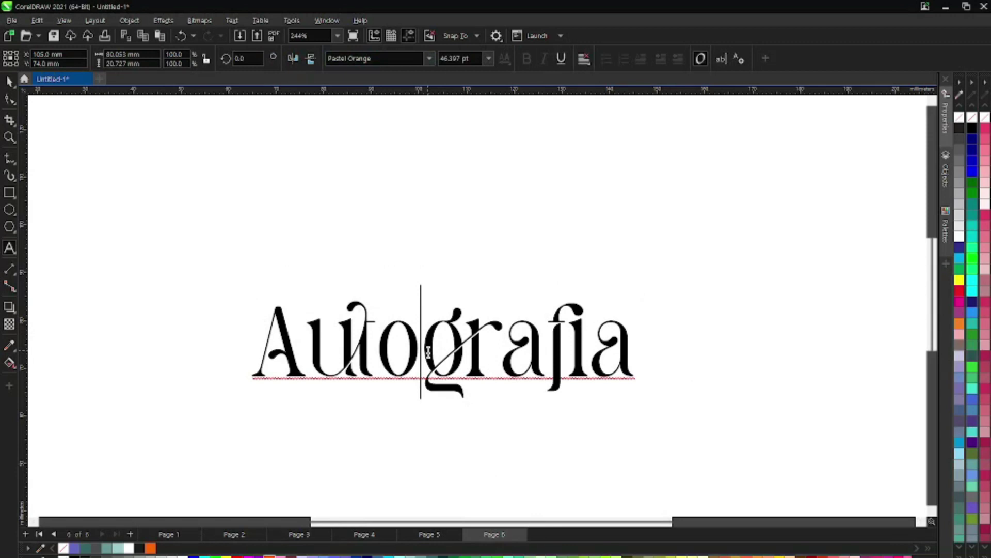
key(ctrl+a)
text(Pastel)
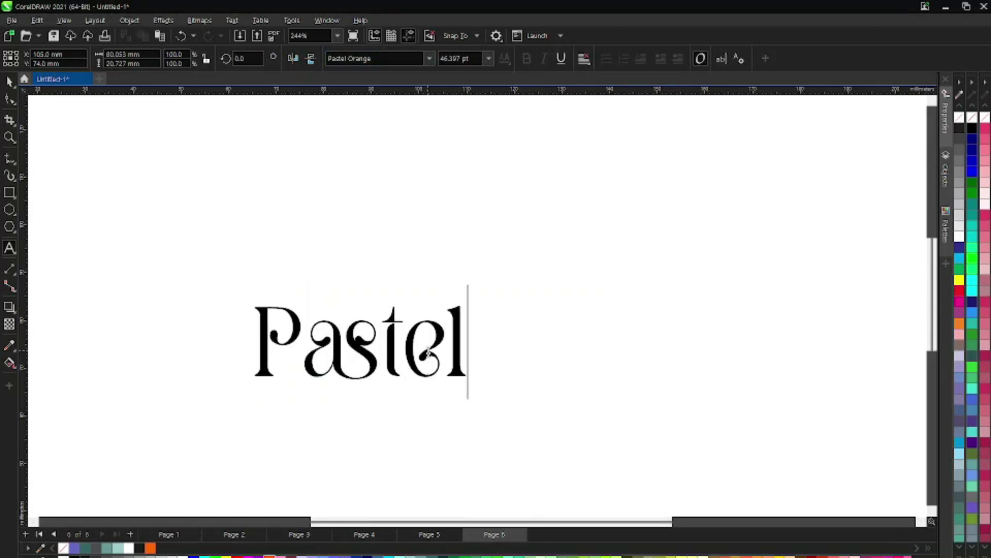
text( Orange)
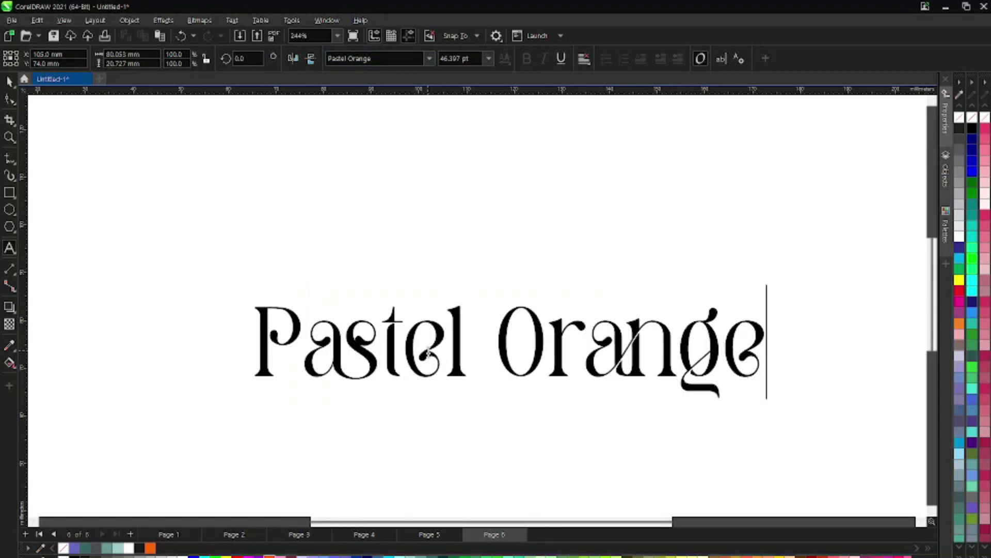
key(Escape)
key(space)
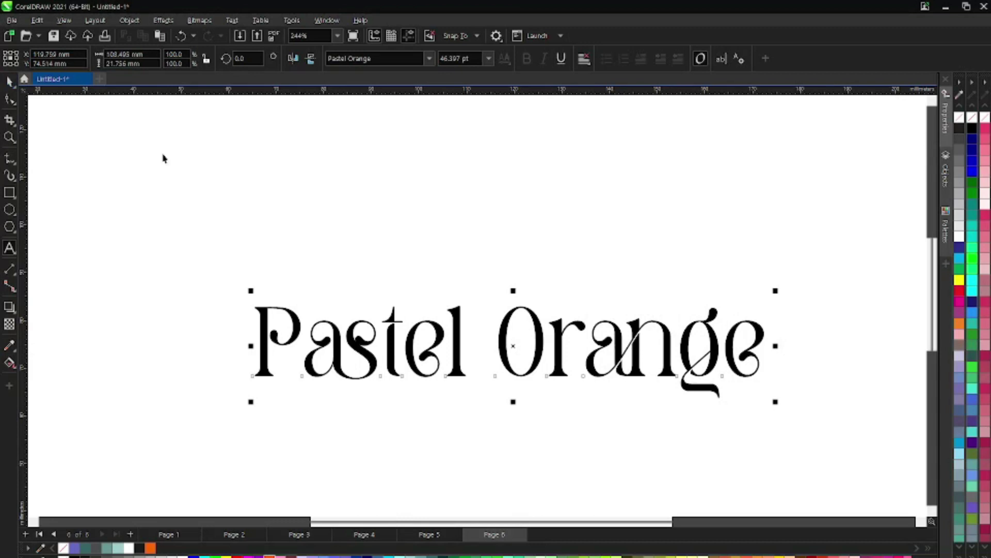
drag(558, 357, 542, 259)
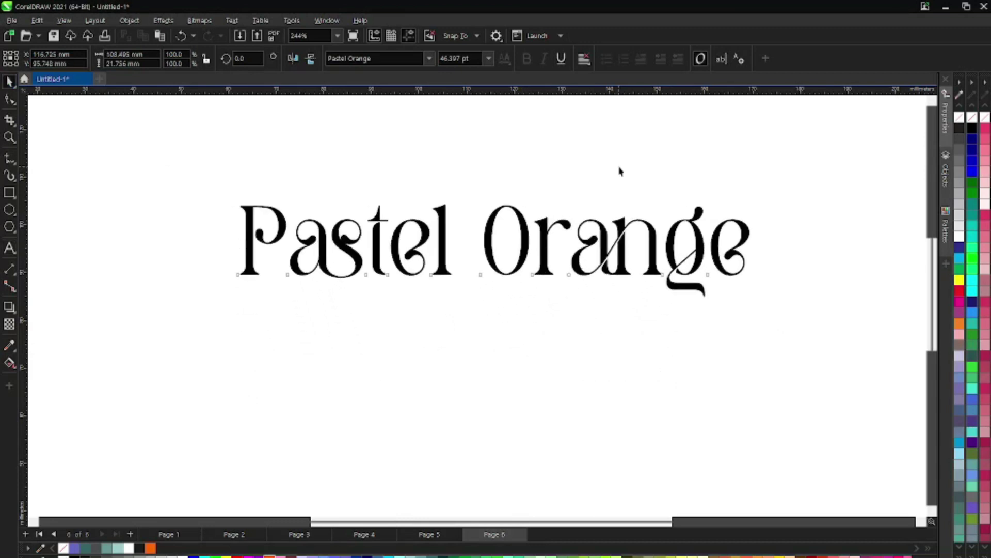
click(620, 166)
scroll(322, 208, up, 2)
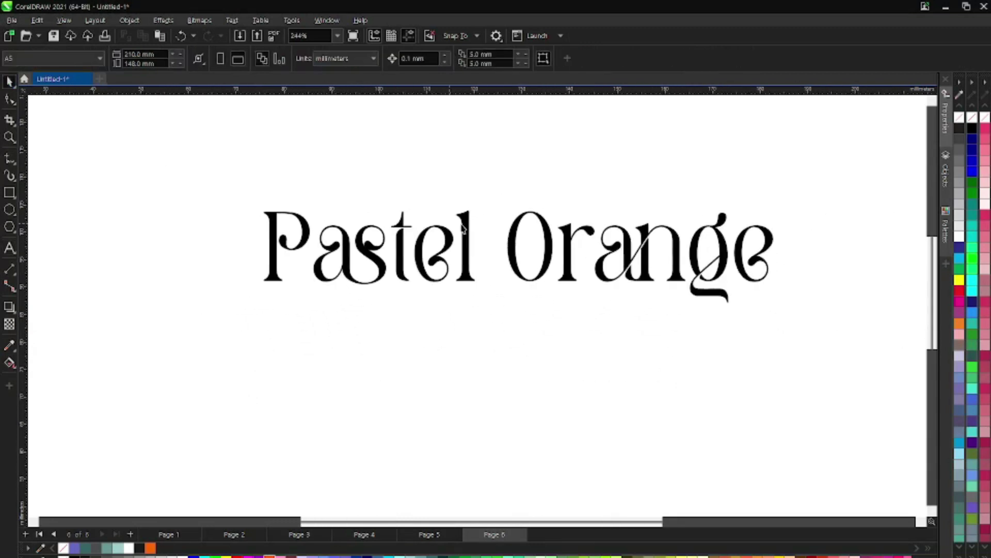
scroll(394, 221, down, 2)
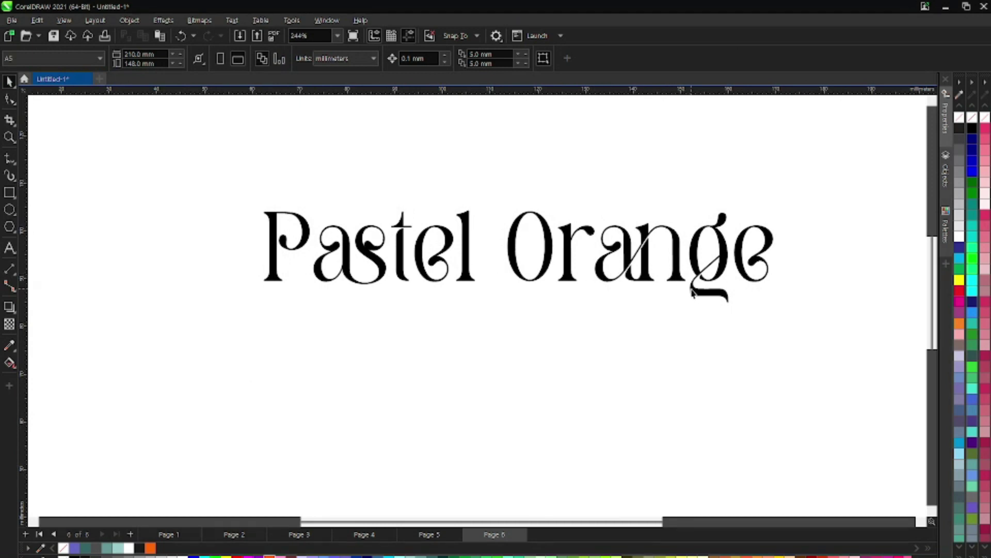